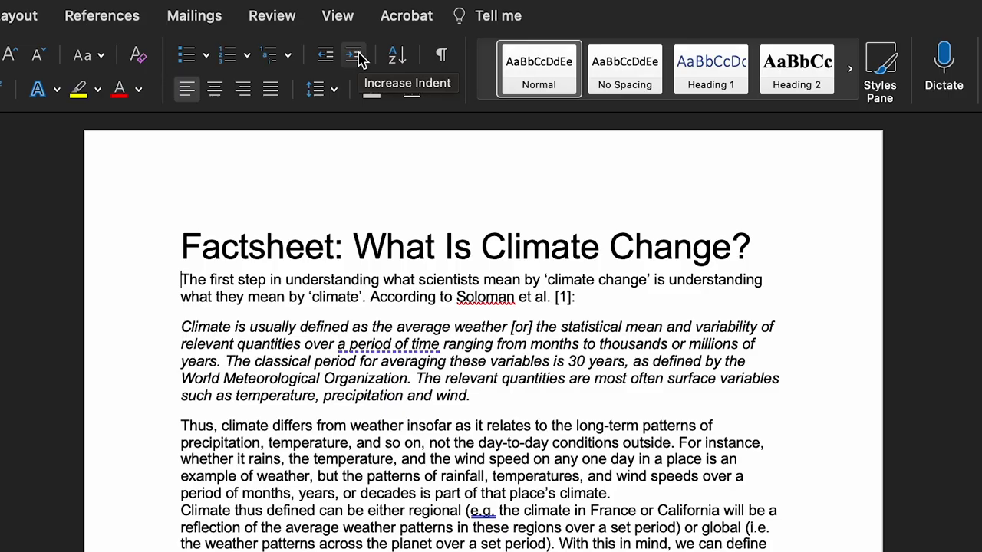
Indent the italic climate-definition quote one step and return the intro paragraph to the left margin
click(355, 56)
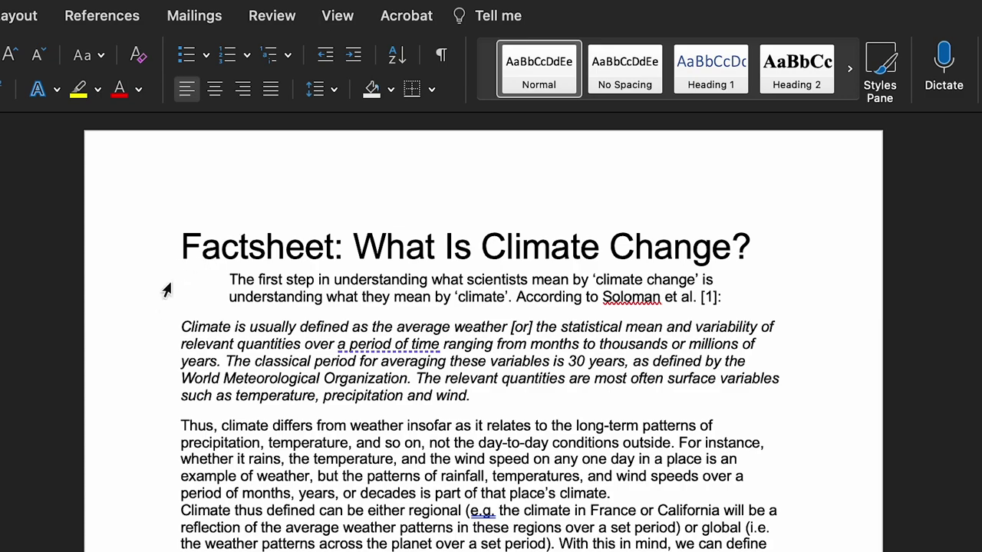
click(177, 326)
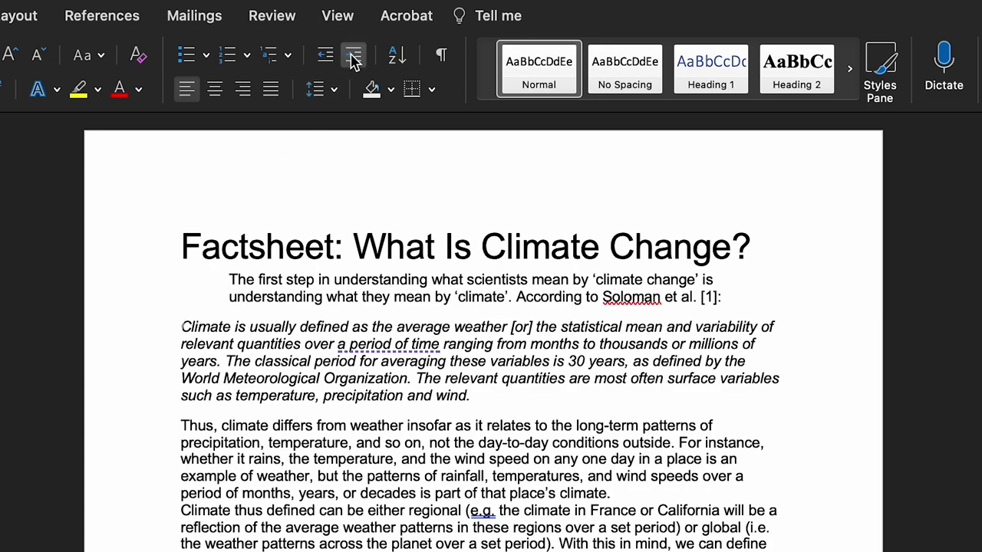
click(352, 60)
click(229, 279)
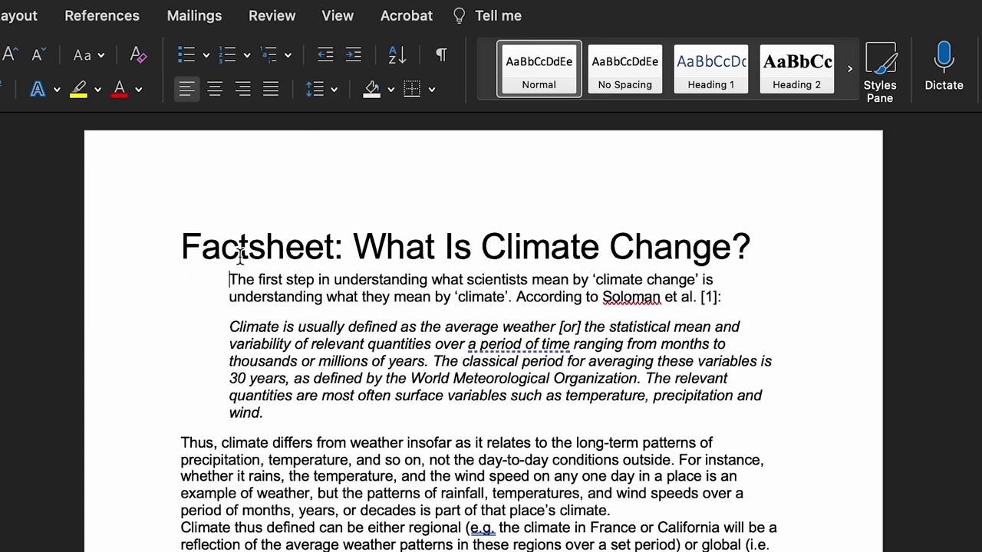
click(326, 56)
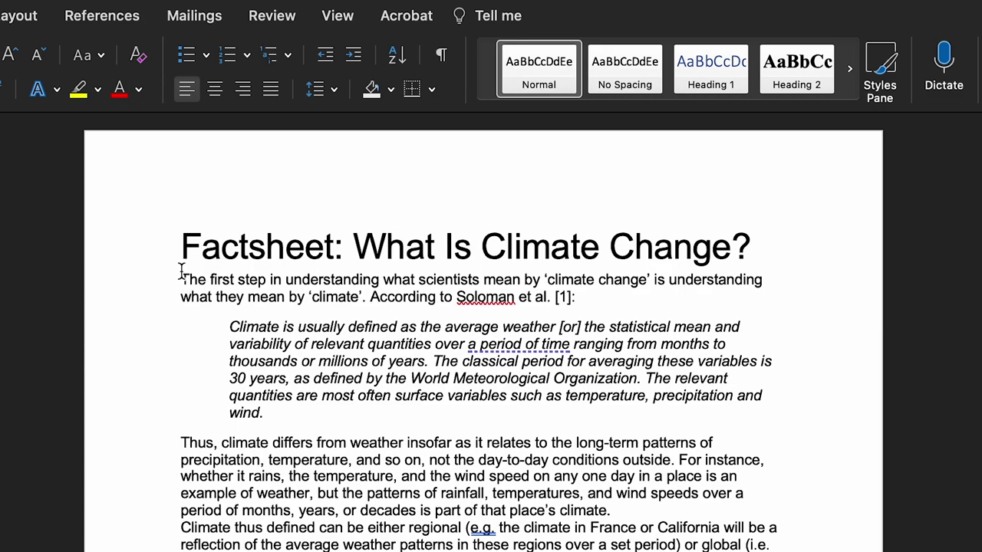
Remove and reapply the quote's one-step left indent to confirm it
click(224, 328)
click(328, 59)
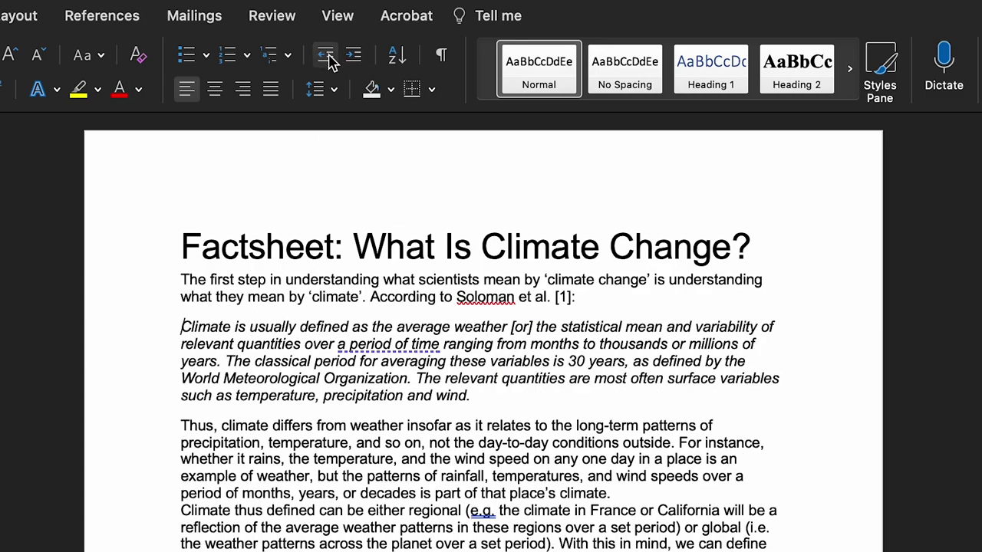
click(352, 58)
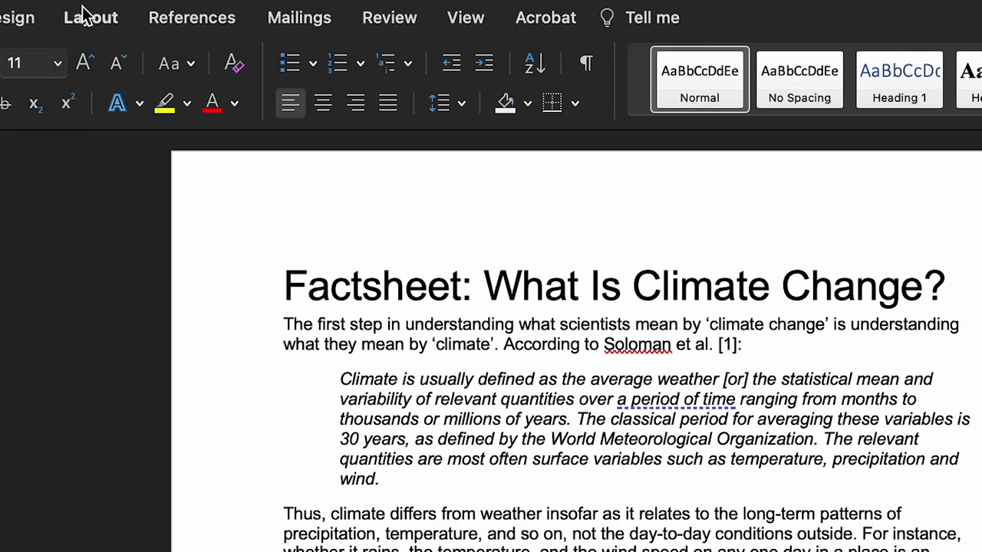
click(10, 13)
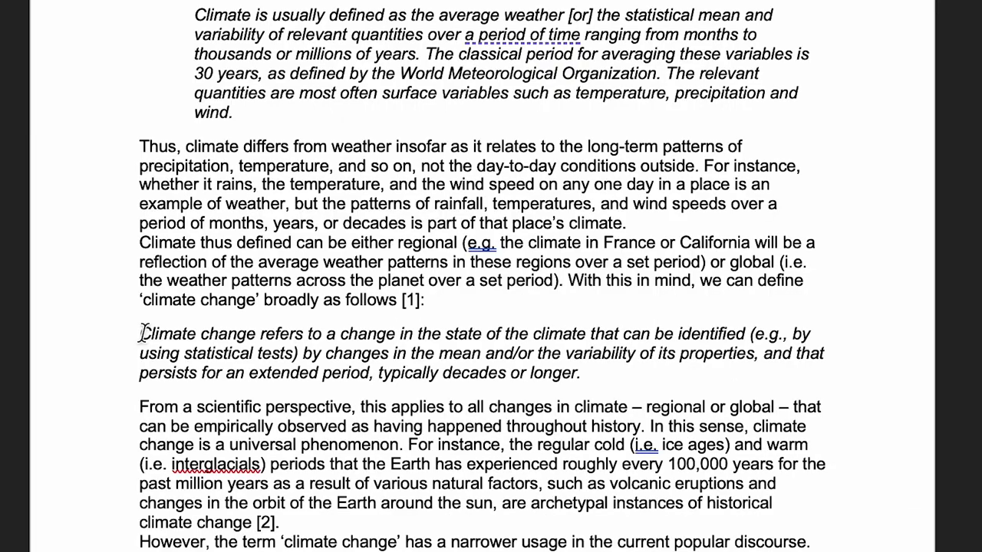
Indent the climate change quote 1 pi from both the left and right margins
drag(141, 333, 574, 370)
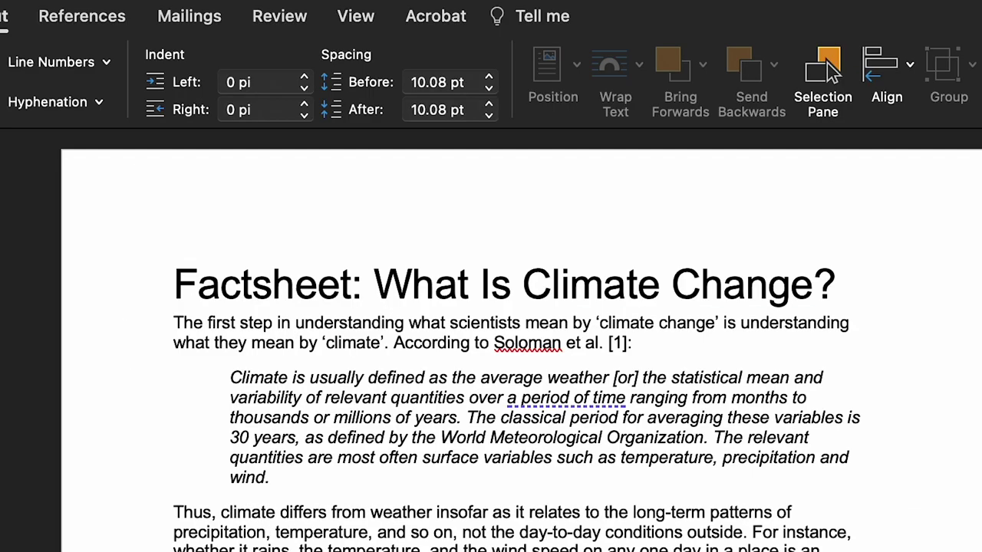
click(236, 84)
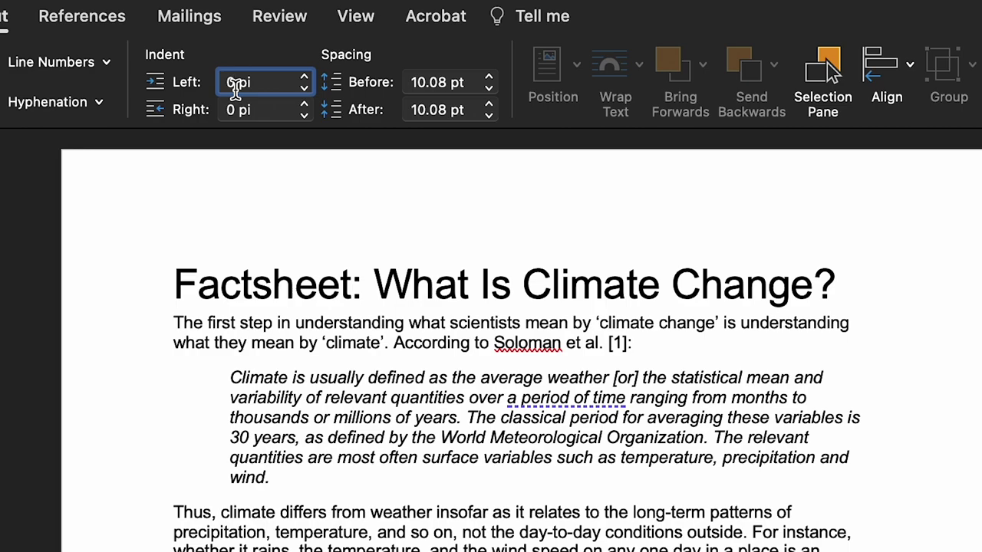
text(1)
key(Tab)
key(Tab)
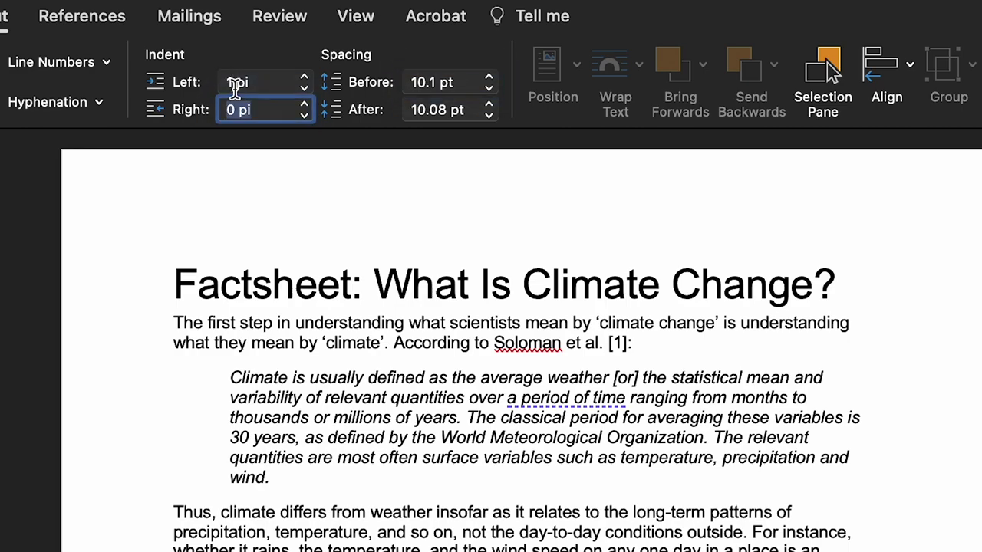
text(1)
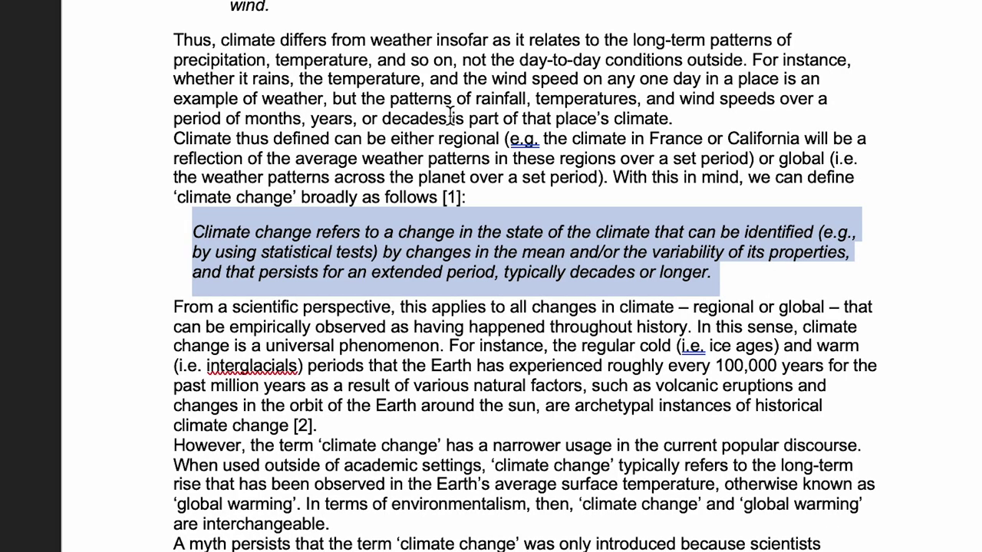
click(452, 117)
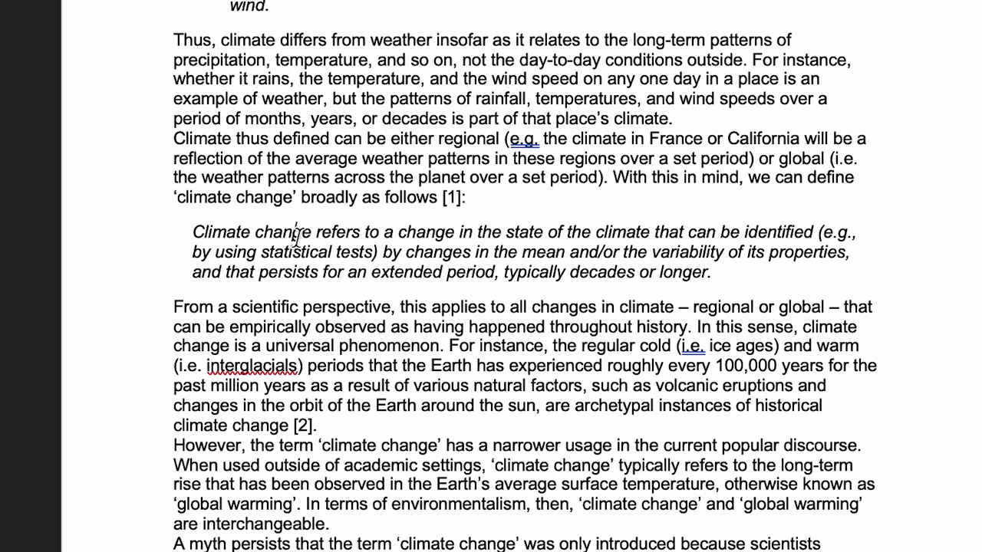
Give the first italic quote 1 pi left and right indents as well
drag(222, 484, 175, 393)
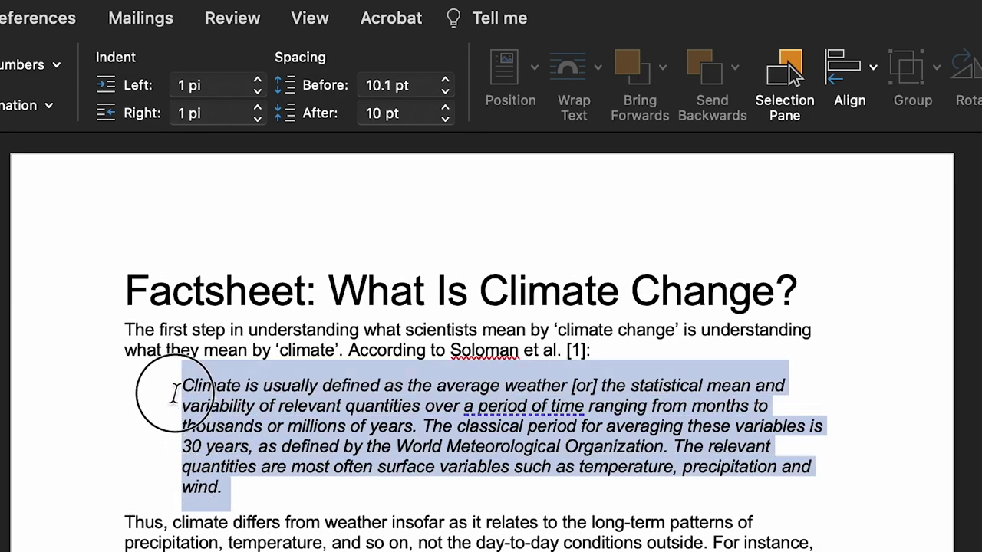
click(187, 86)
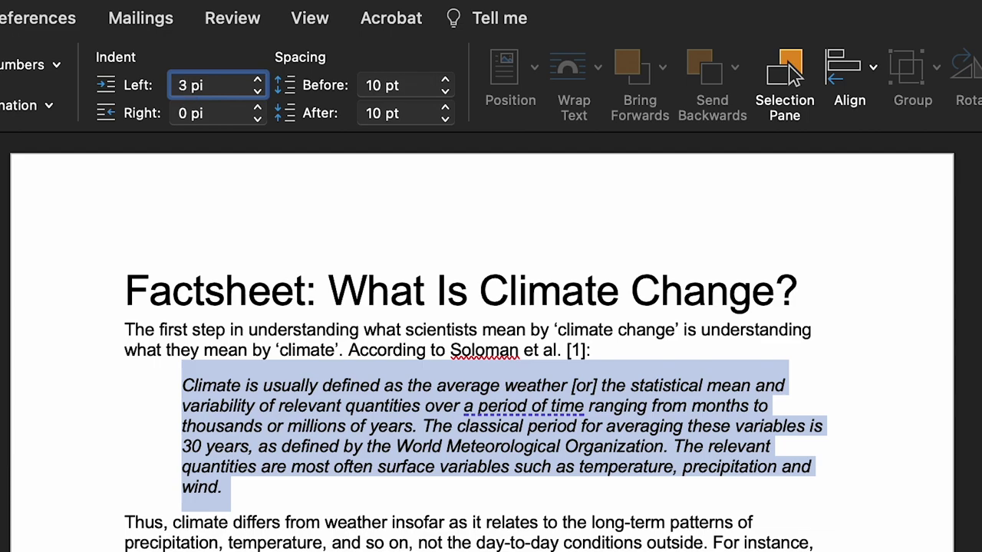
text(1)
key(Tab)
key(Tab)
text(1)
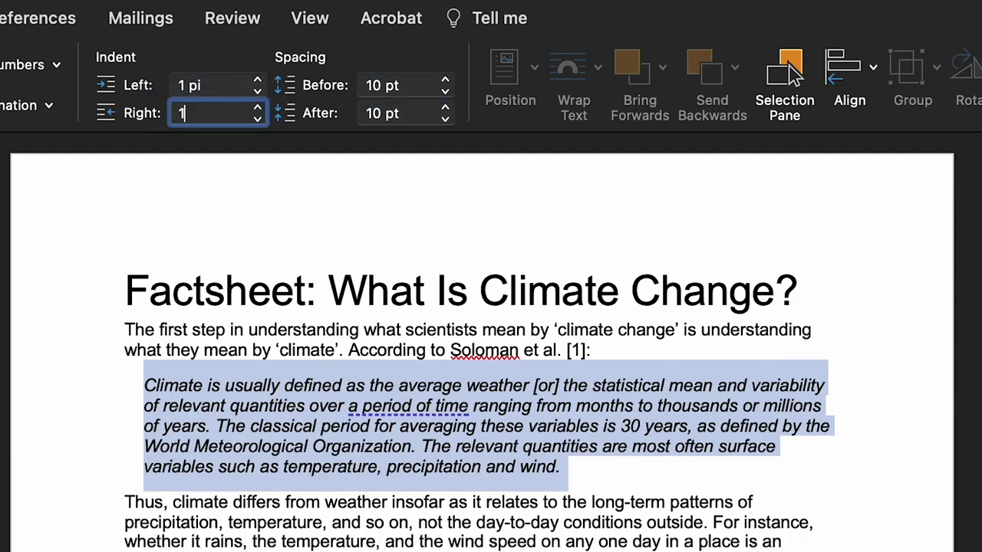
click(230, 233)
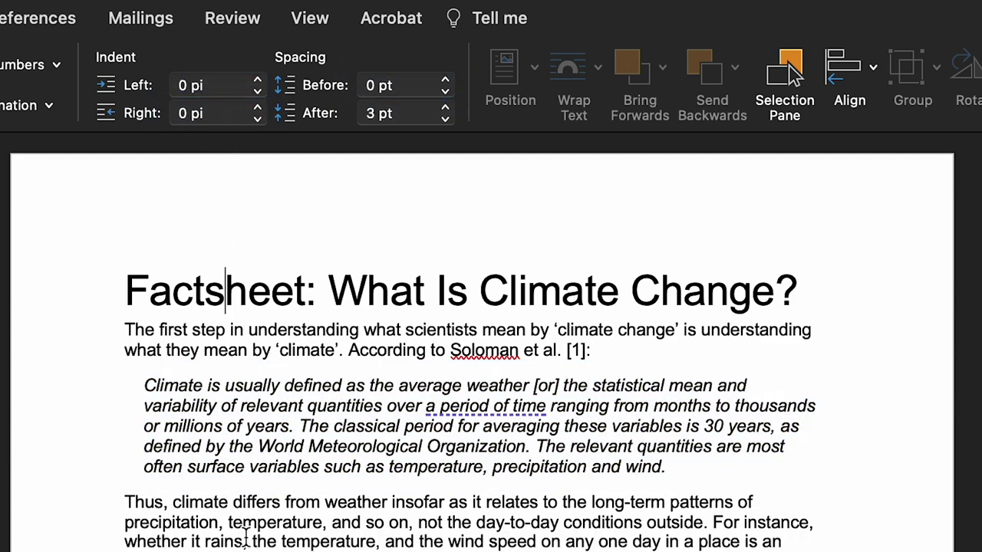
scroll(482, 343, down, 2)
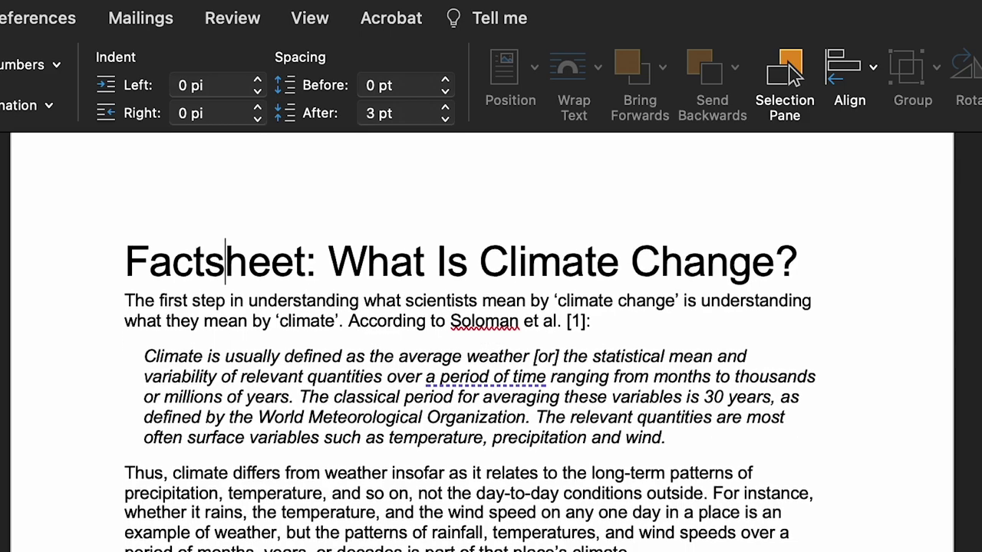
scroll(471, 395, down, 1)
scroll(476, 383, down, 2)
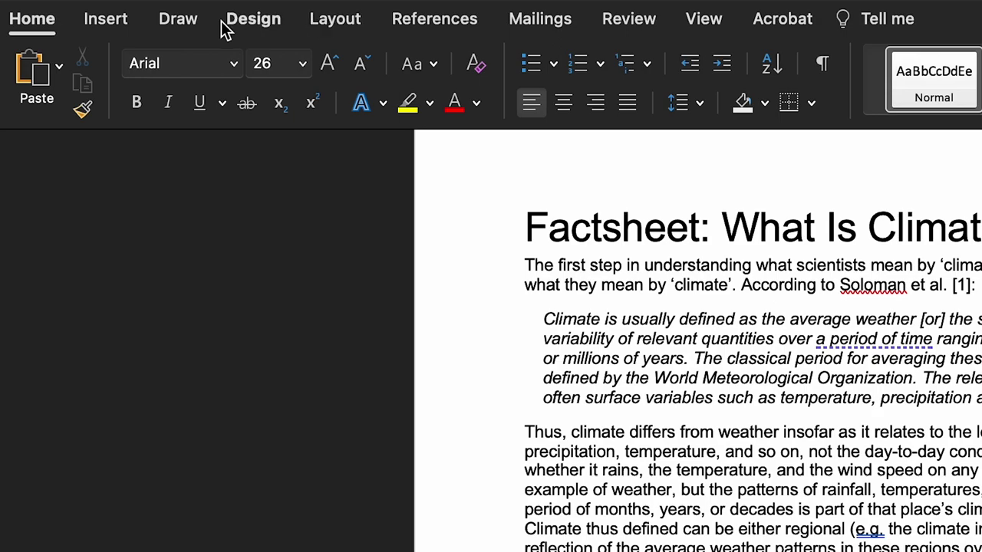
Open the Paragraph dialog through Line Spacing Options… on the restored Home tab
click(35, 24)
click(36, 24)
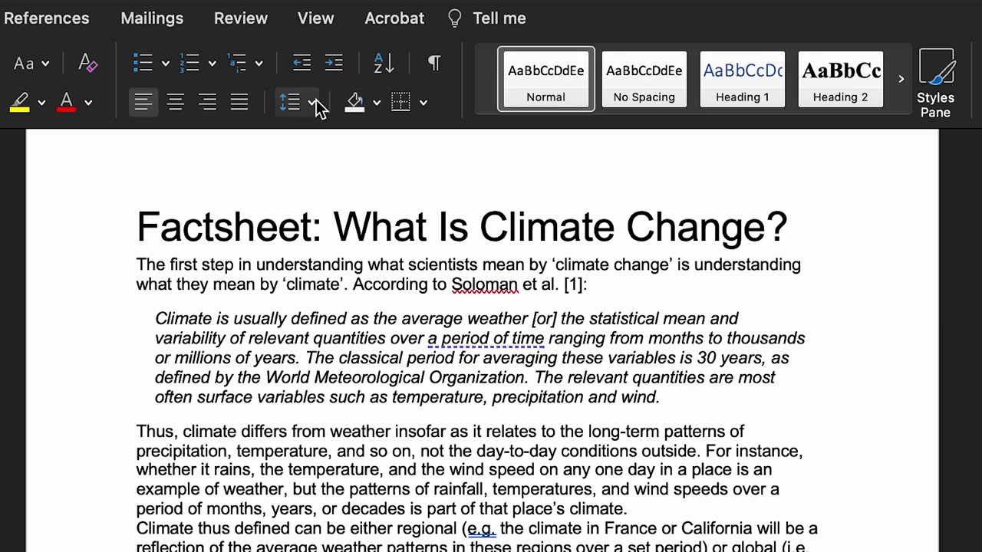
click(297, 108)
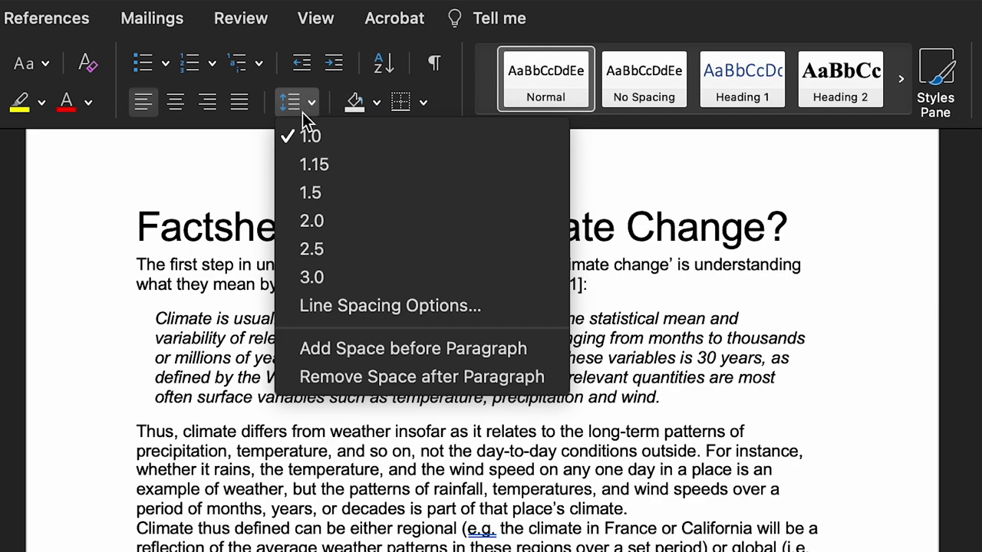
click(353, 304)
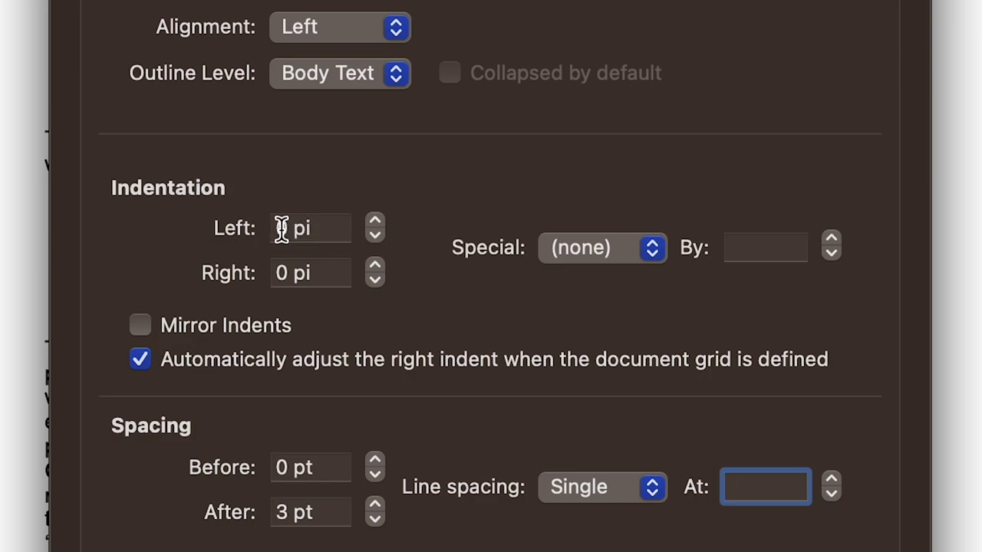
Try 1 pi left and right indentation and review the Special indent choices in the Paragraph dialog
click(375, 222)
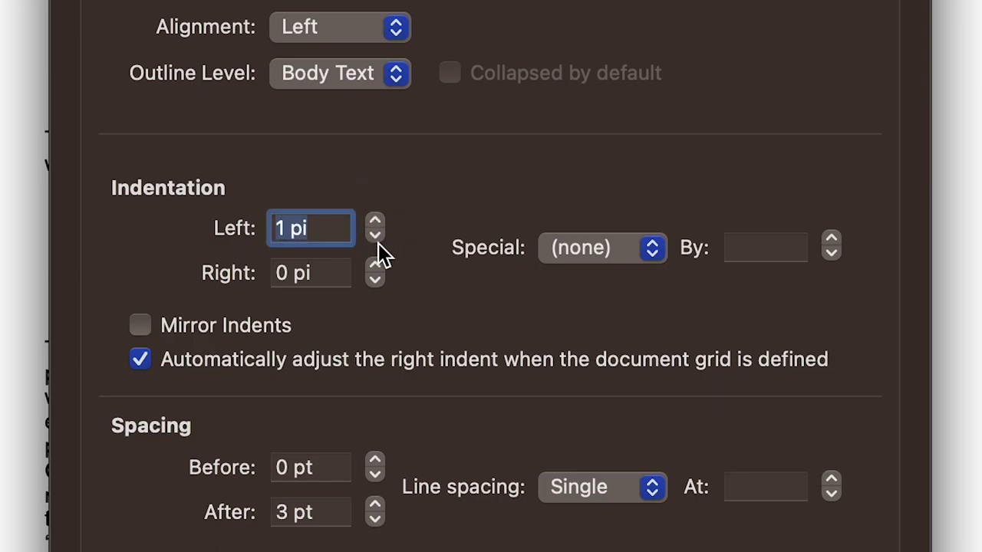
click(375, 266)
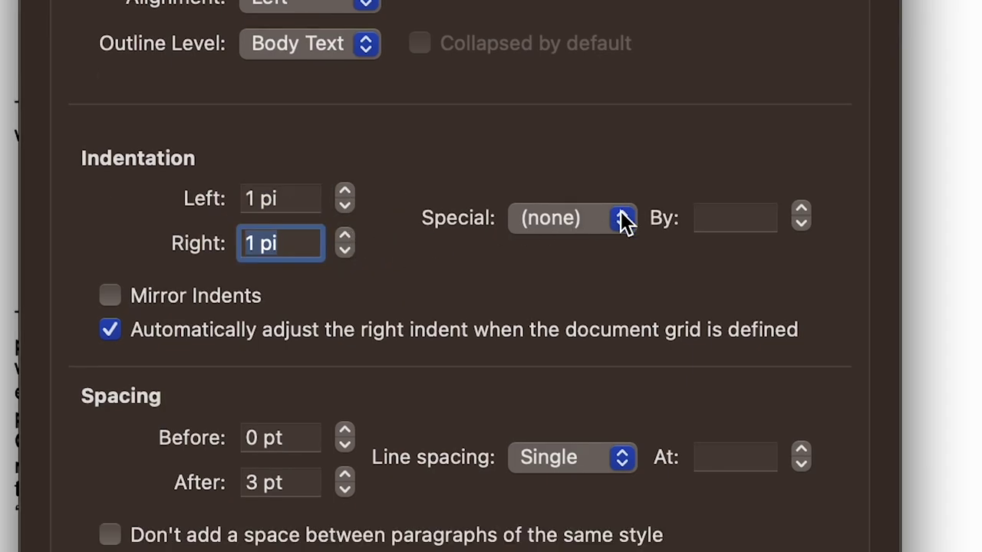
click(654, 249)
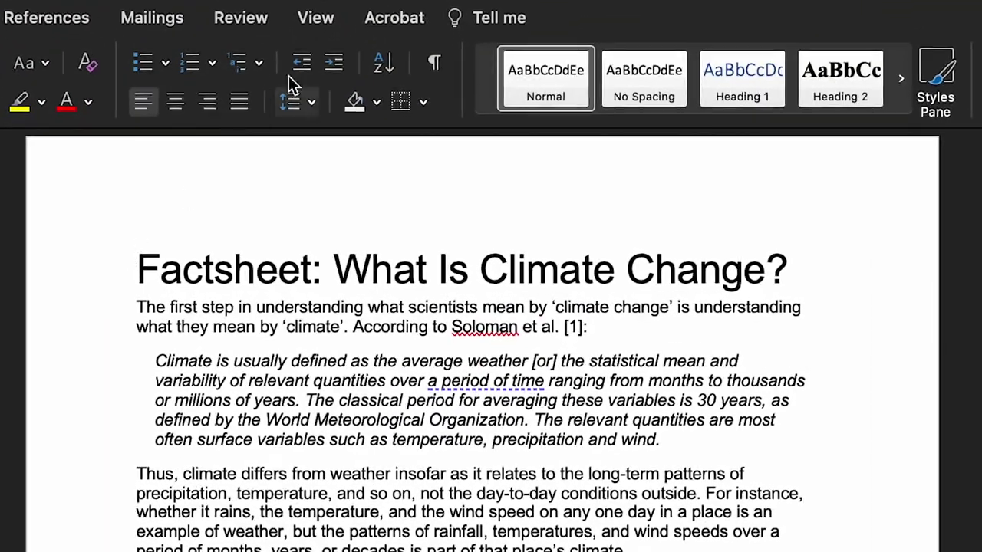
Turn on the ruler from the View tab, then place the insertion point before the title
click(316, 19)
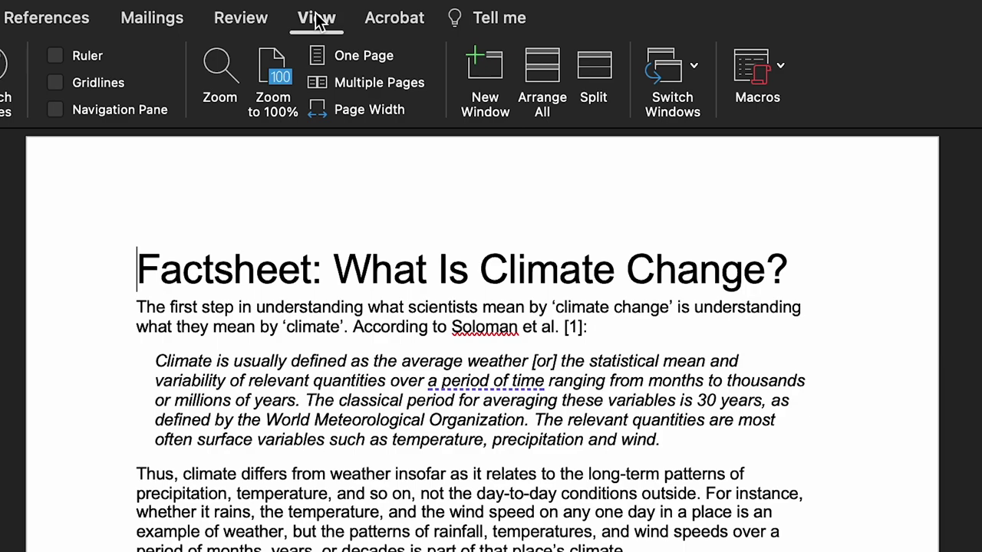
click(55, 57)
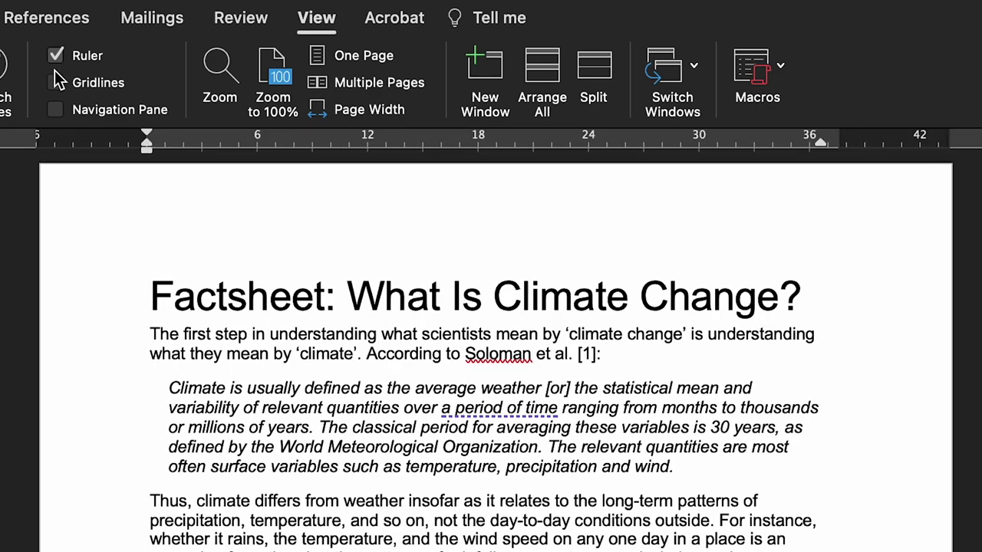
click(94, 358)
click(118, 315)
click(141, 299)
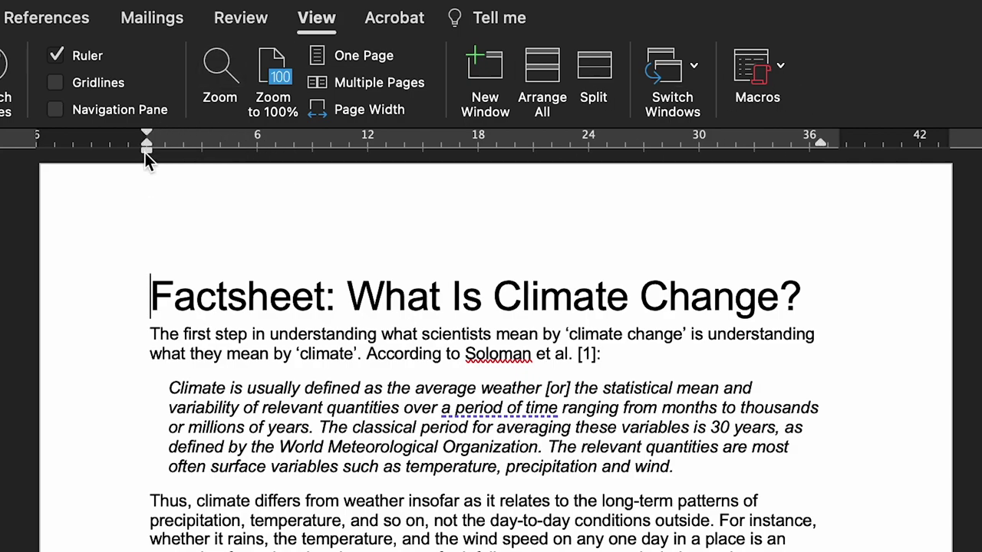
mouse_move(145, 153)
mouse_down()
mouse_move(174, 153)
mouse_move(146, 153)
mouse_up()
mouse_move(821, 143)
mouse_down()
mouse_move(758, 145)
mouse_move(818, 145)
mouse_up()
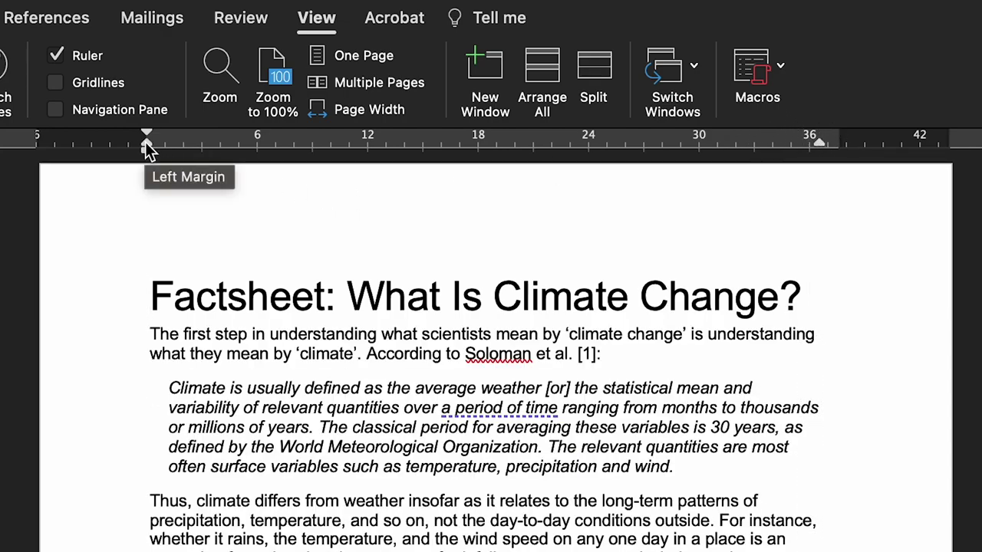
mouse_move(146, 132)
mouse_down()
mouse_move(172, 137)
mouse_move(147, 132)
mouse_move(147, 149)
mouse_move(204, 142)
mouse_move(139, 142)
mouse_move(147, 143)
mouse_up()
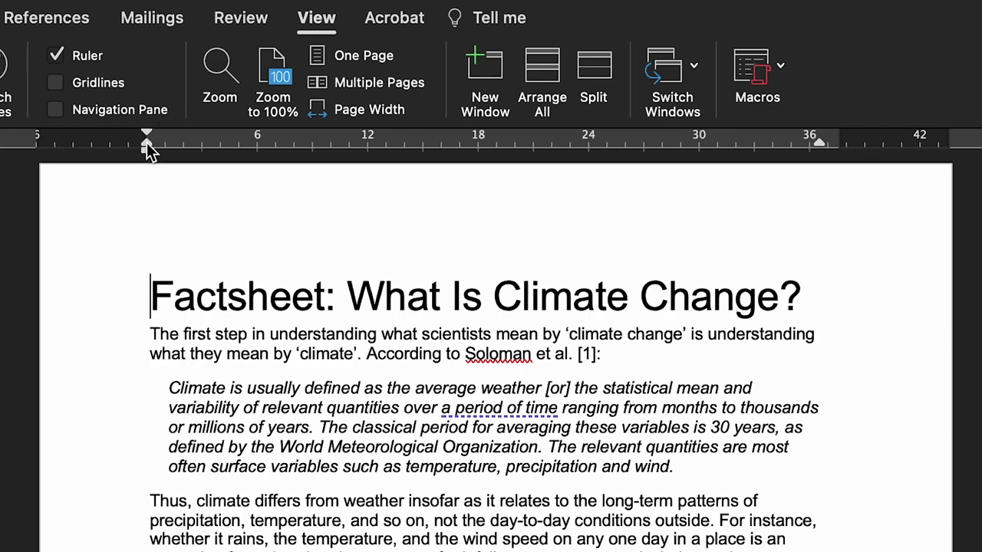